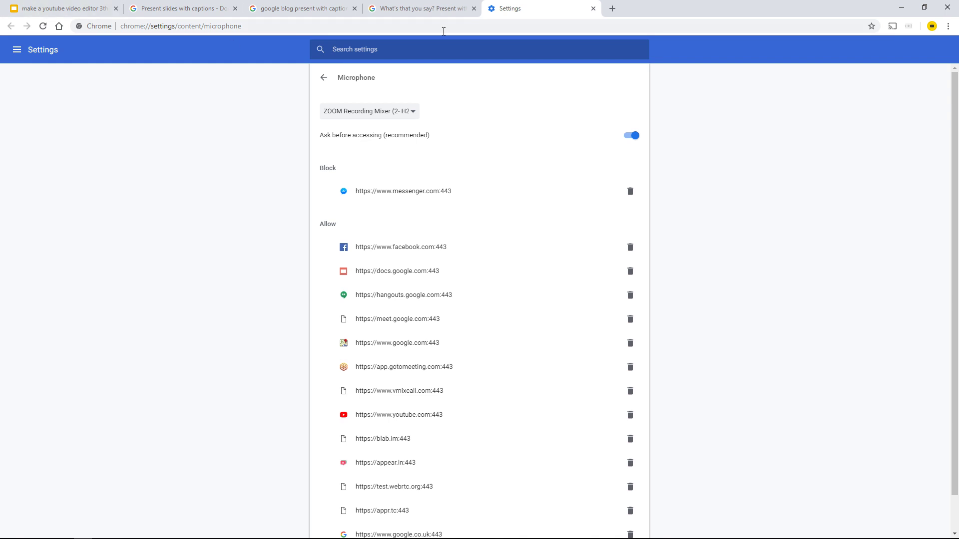
Close the browser's microphone settings page and minimise the browser to get to the desktop.
left_click(594, 9)
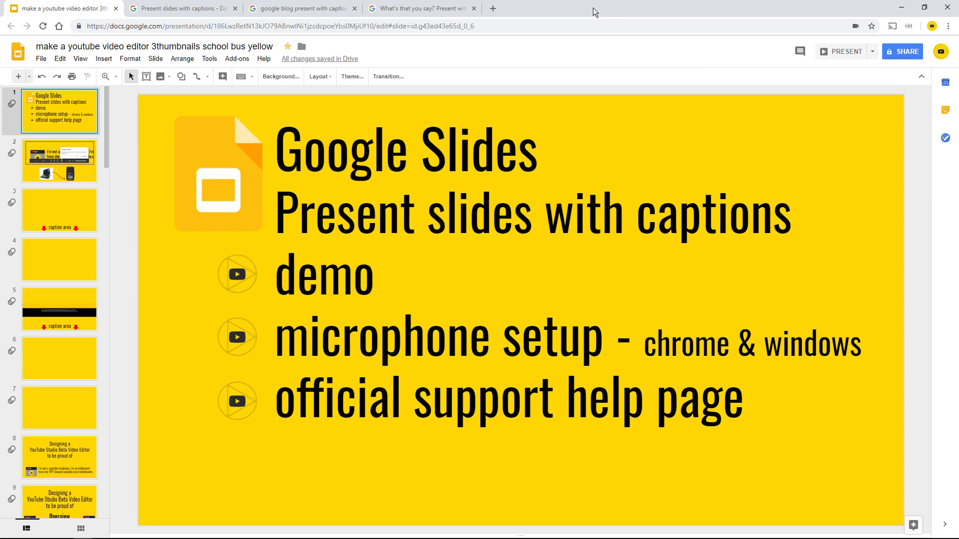
mouse_move(146, 535)
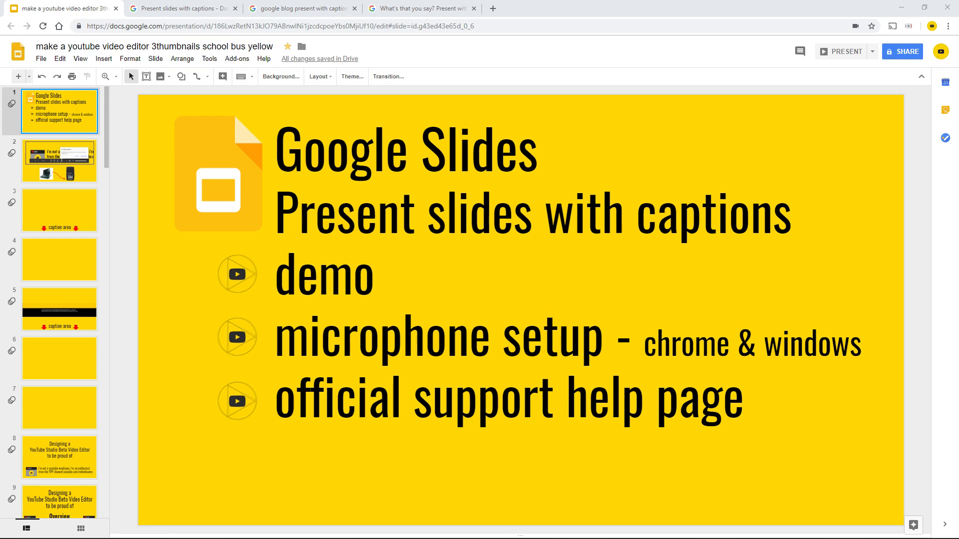
left_click(911, 10)
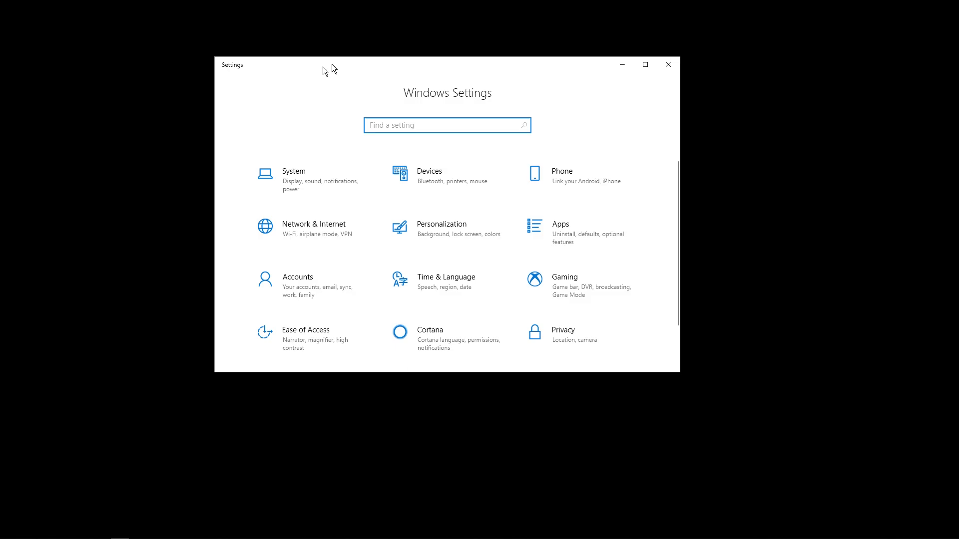
Enlarge the Windows Settings window, move it clear of the Volume Mixer, and close the mixer.
left_click_drag(323, 66, 336, 96)
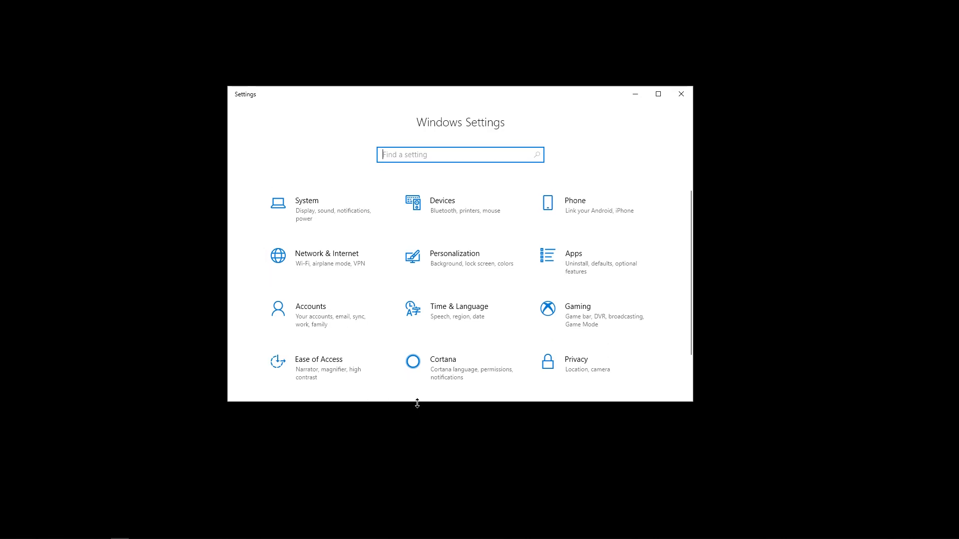
left_click_drag(417, 406, 427, 464)
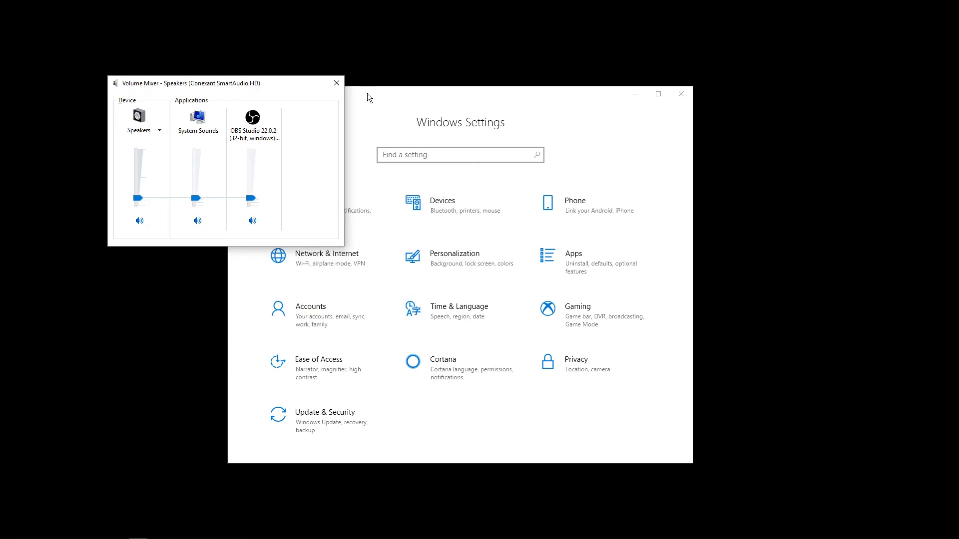
left_click_drag(410, 98, 531, 90)
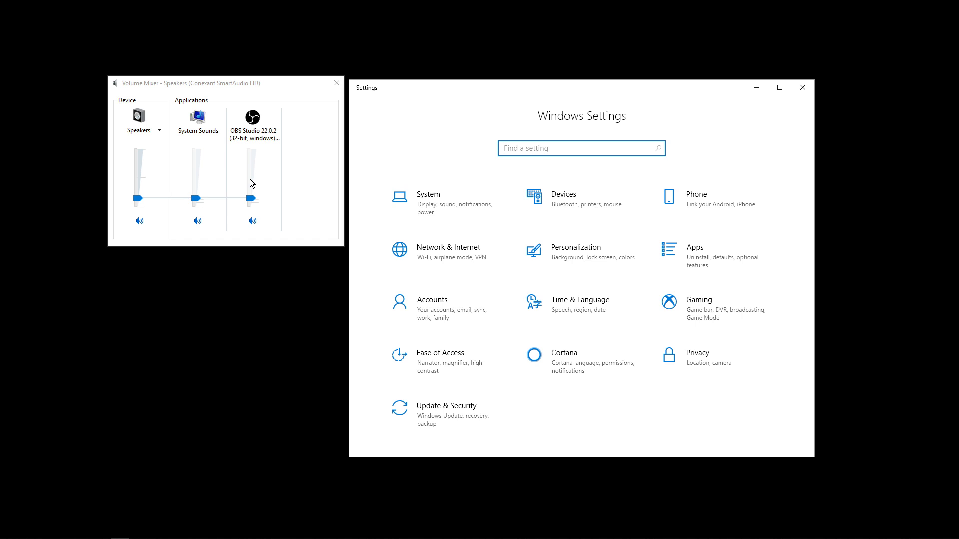
left_click(336, 84)
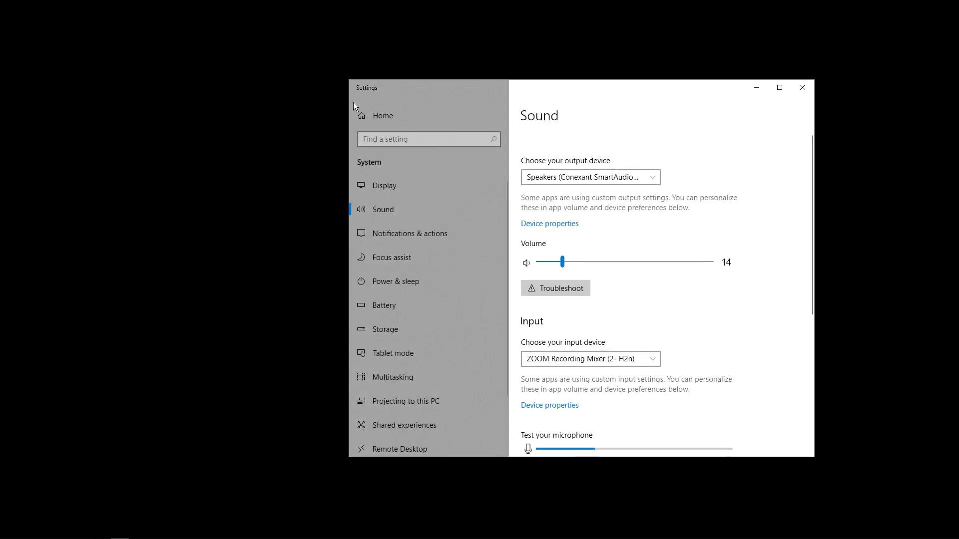
Widen the Sound settings window and check the output device choices, keeping Speakers (Conexant SmartAudio HD).
left_click_drag(344, 92, 55, 68)
left_click_drag(458, 92, 501, 78)
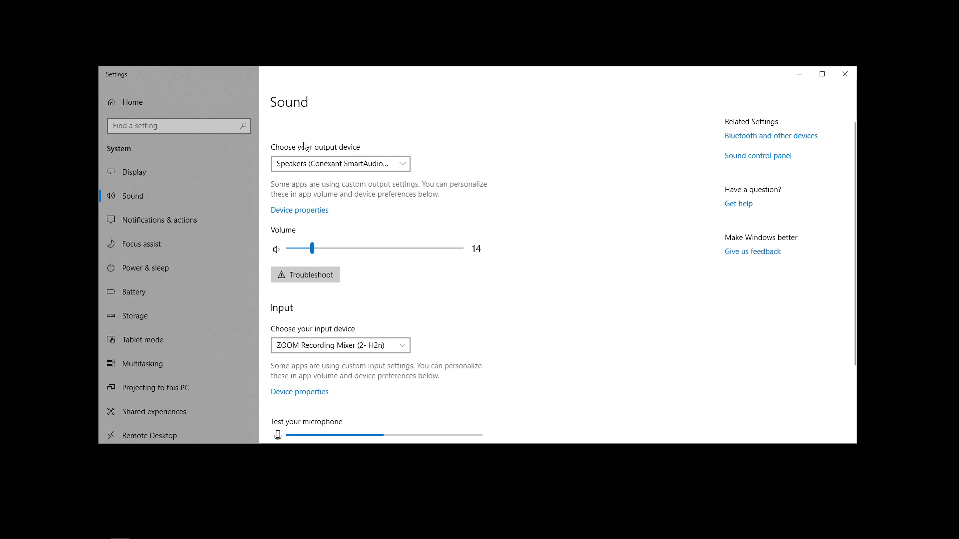
left_click(330, 164)
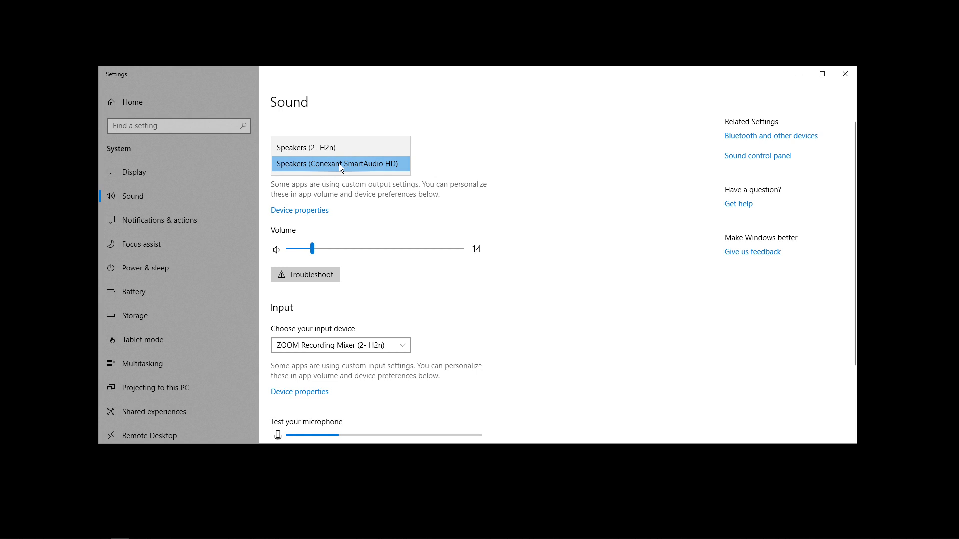
left_click(339, 163)
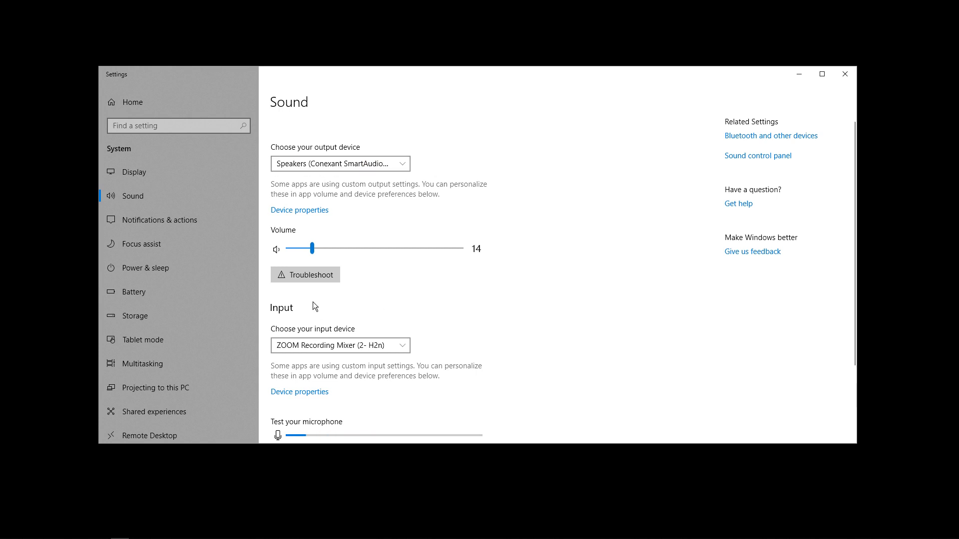
Check the available sound input devices without changing the selection, and dismiss the microphone troubleshooter.
scroll(544, 290, "down", 2)
scroll(543, 295, "down", 1)
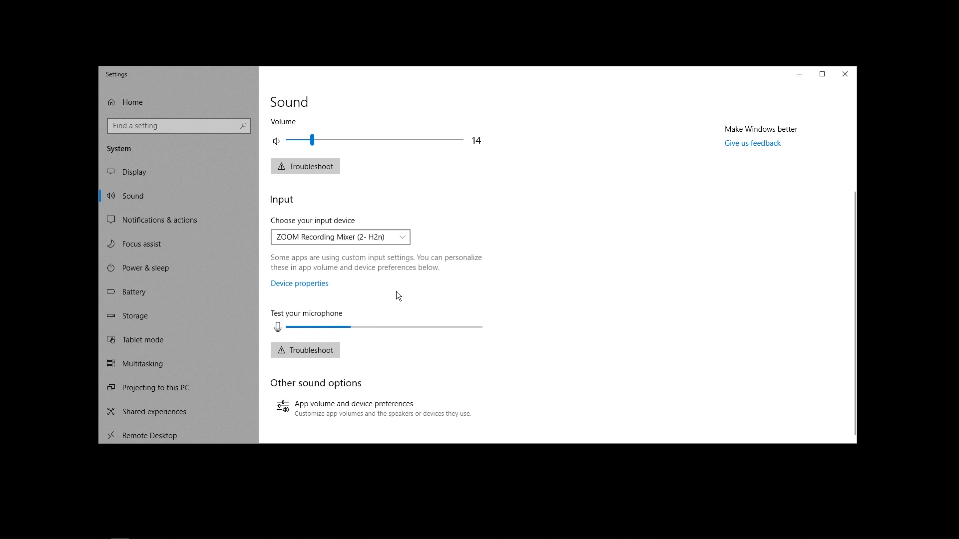
left_click(305, 239)
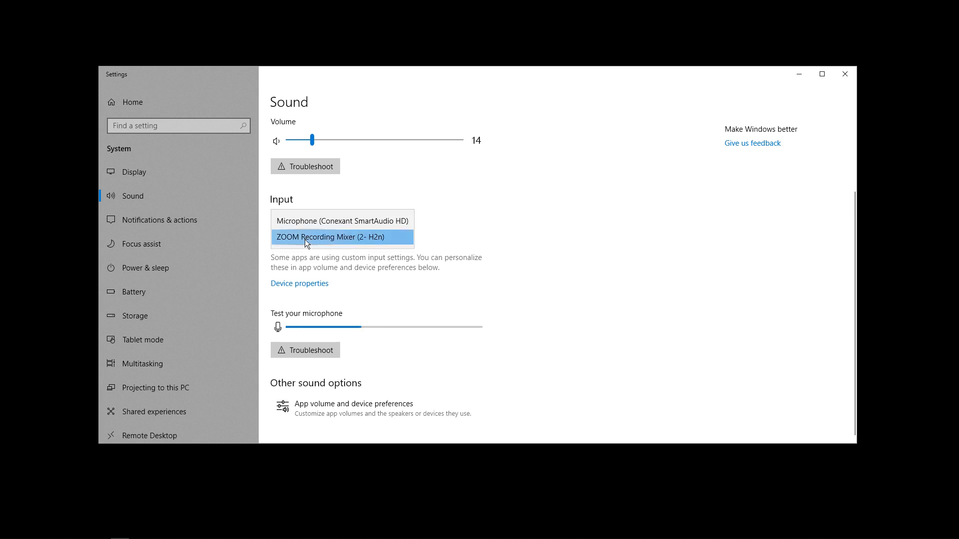
left_click(462, 234)
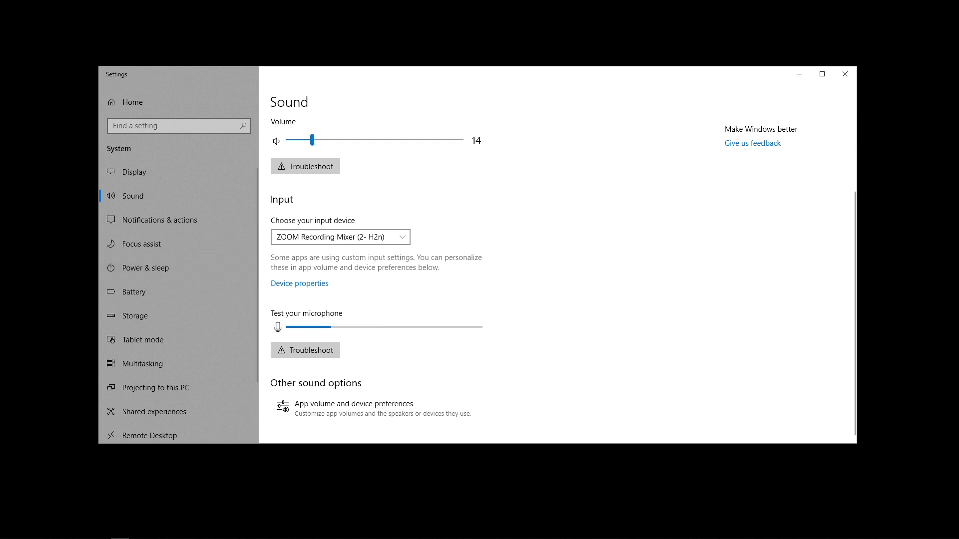
left_click_drag(0, 117, 355, 63)
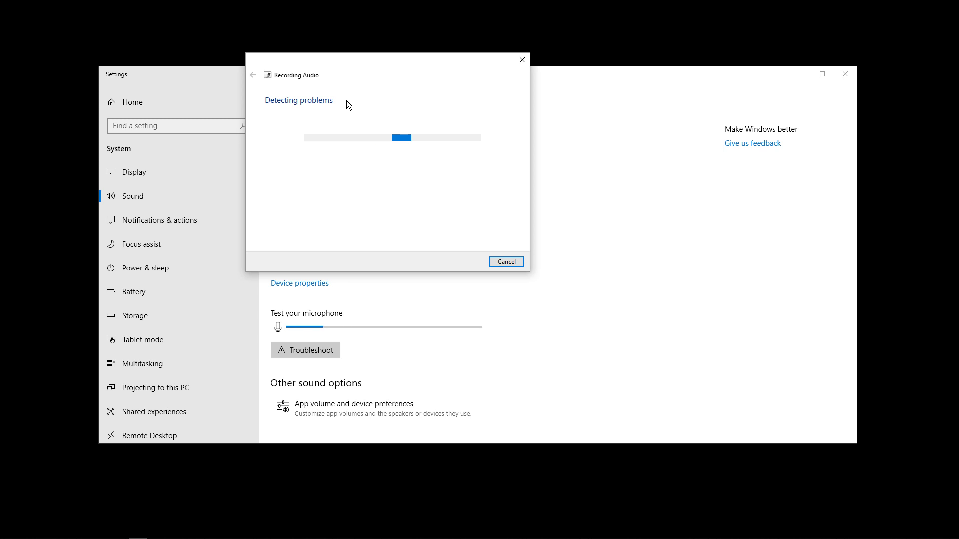
left_click(522, 60)
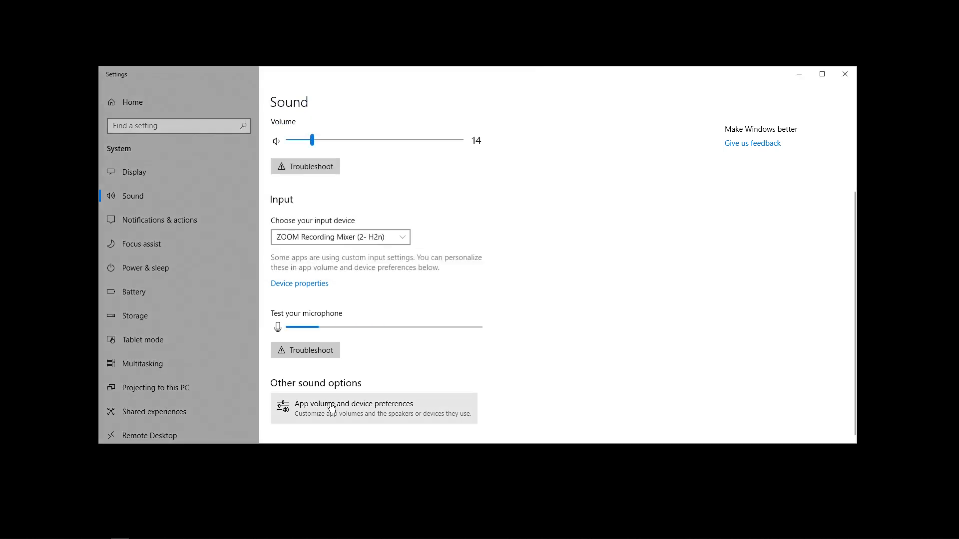
Check the input device choice in App volume and device preferences and close Windows Settings.
left_click(331, 404)
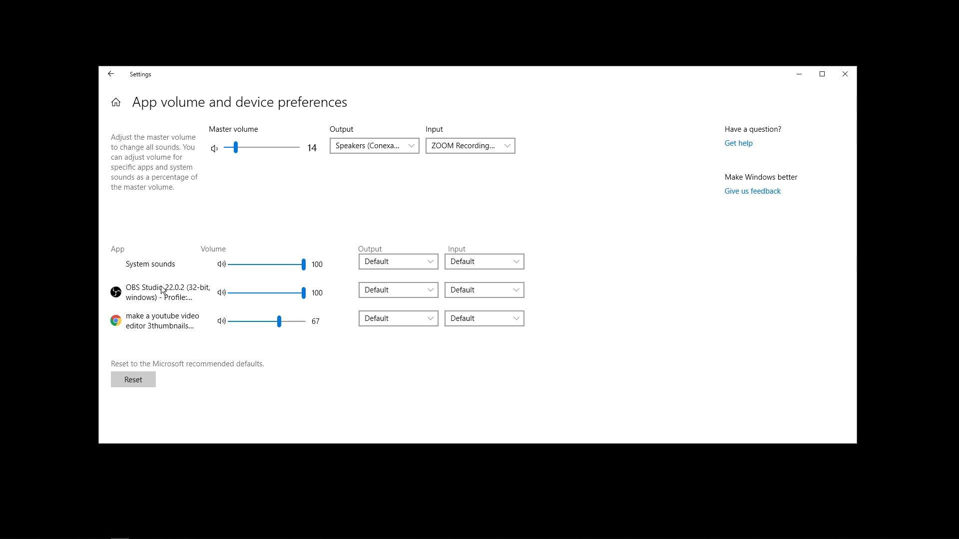
left_click(458, 145)
left_click(457, 146)
left_click(843, 75)
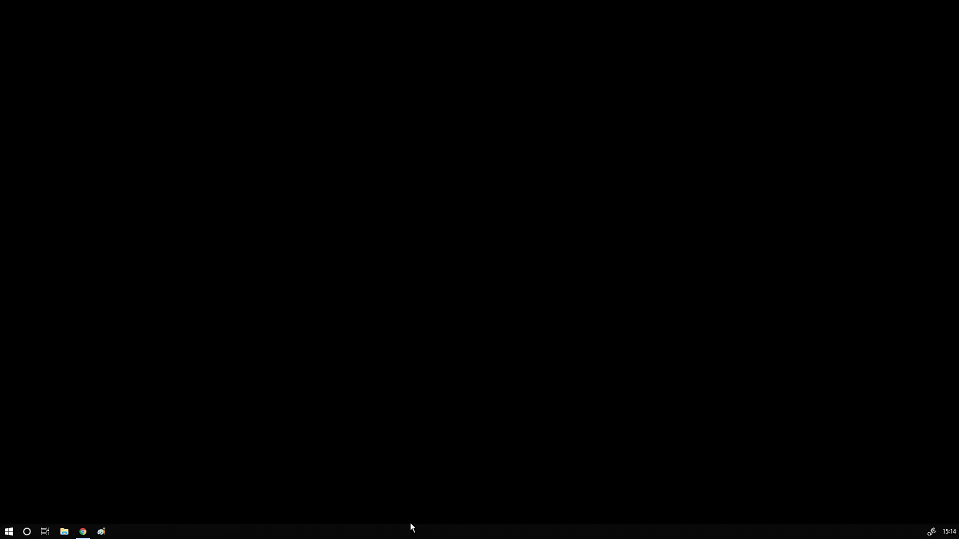
Switch back to Chrome, highlight "official support" on the slide, and bring up the "Present slides with captions" help page.
left_click(83, 536)
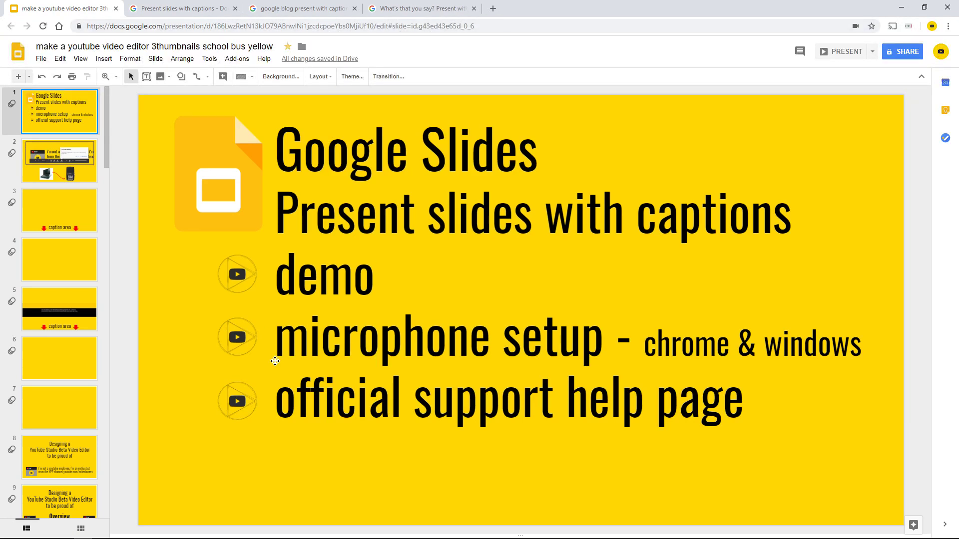
left_click_drag(276, 400, 522, 399)
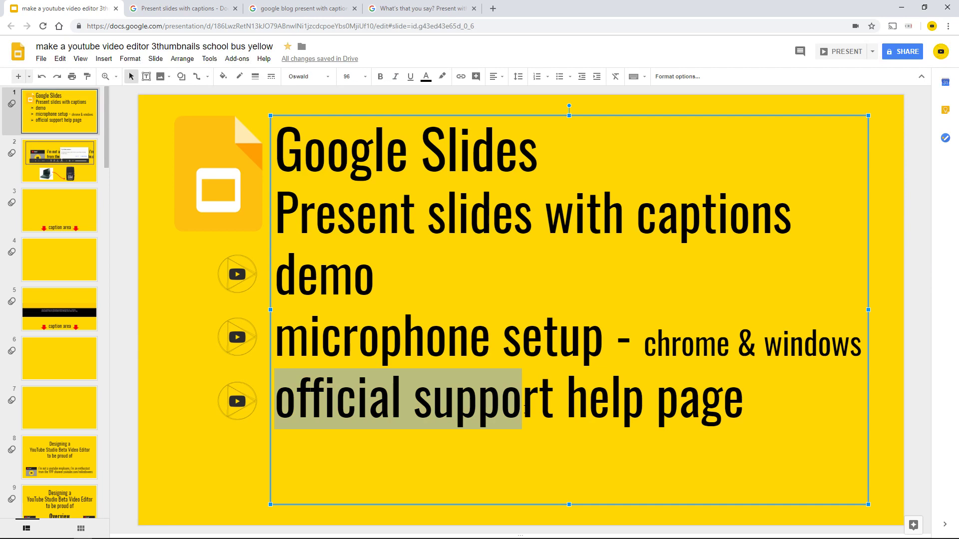
left_click(153, 10)
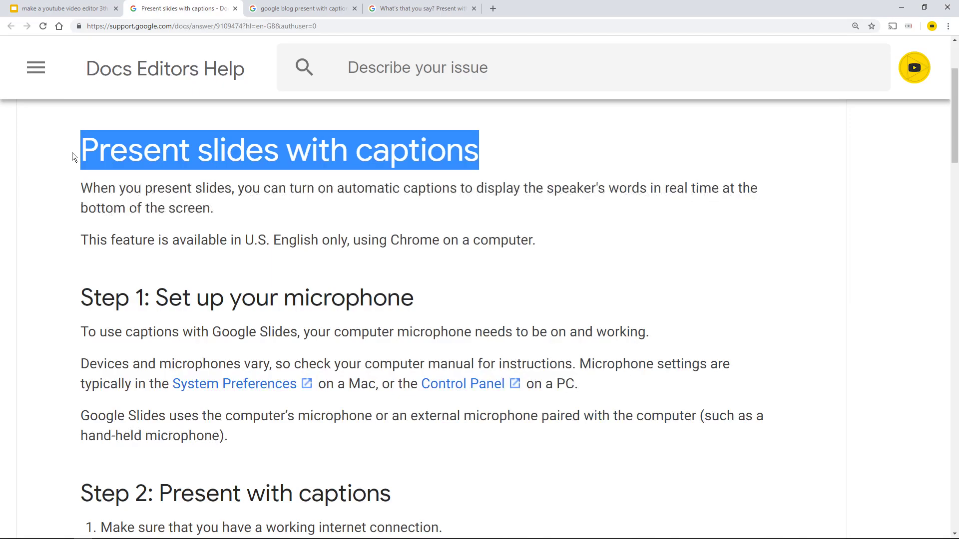
left_click(50, 197)
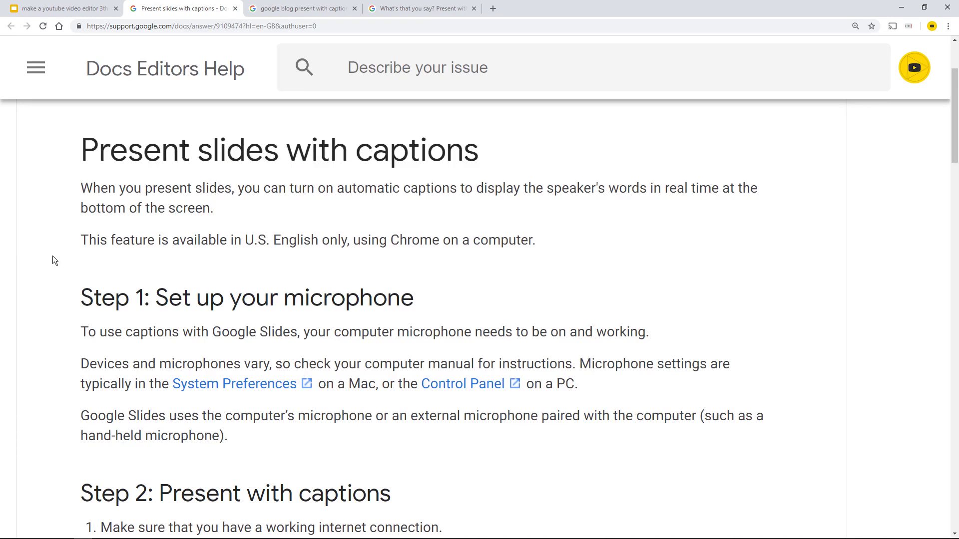
Read the help page's microphone setup and presenting steps down to the note about caption storage, highlighting that note.
scroll(52, 255, "down", 1)
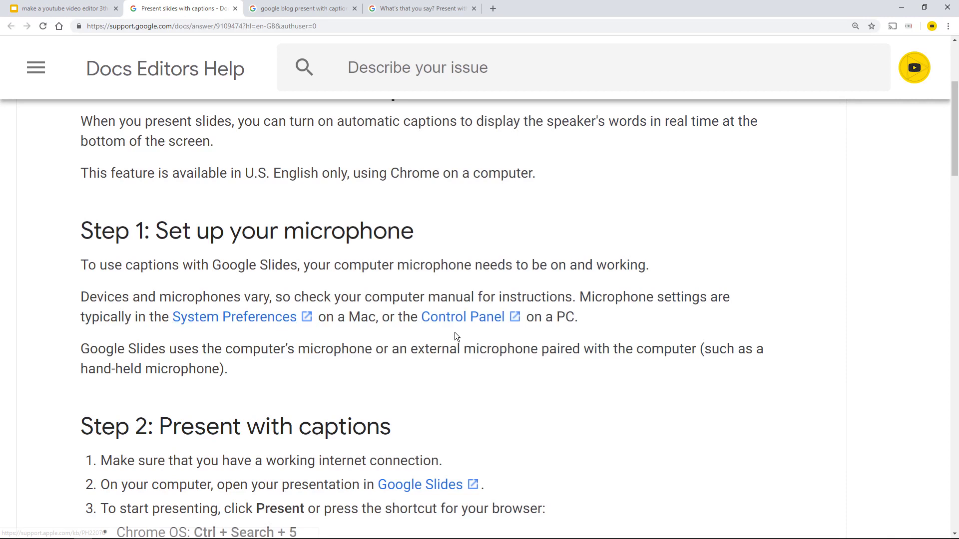
scroll(454, 332, "down", 3)
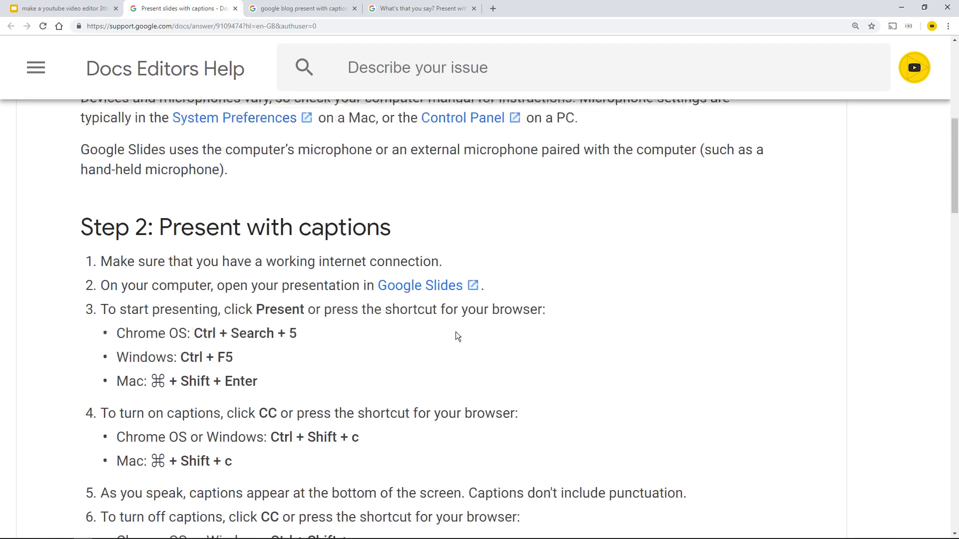
scroll(55, 246, "down", 1)
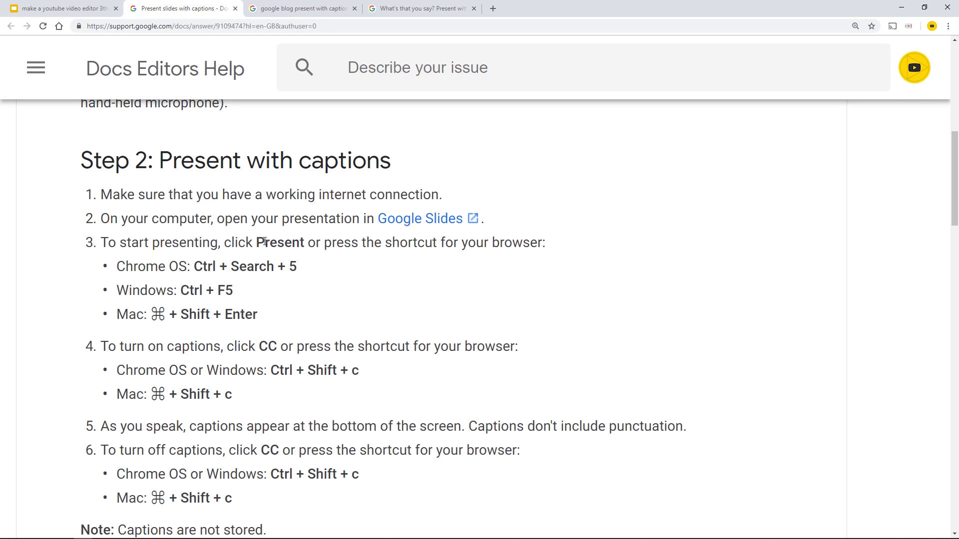
scroll(367, 270, "down", 2)
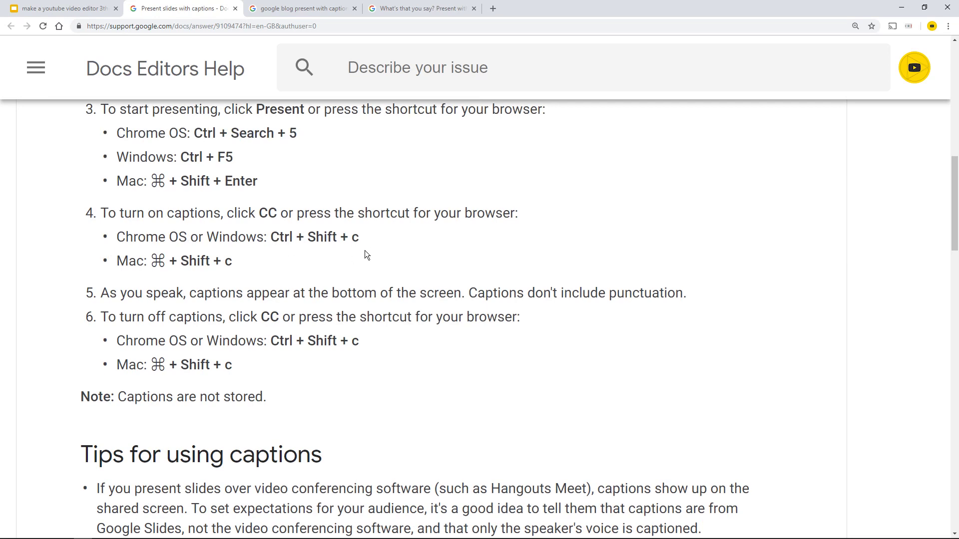
scroll(257, 301, "down", 2)
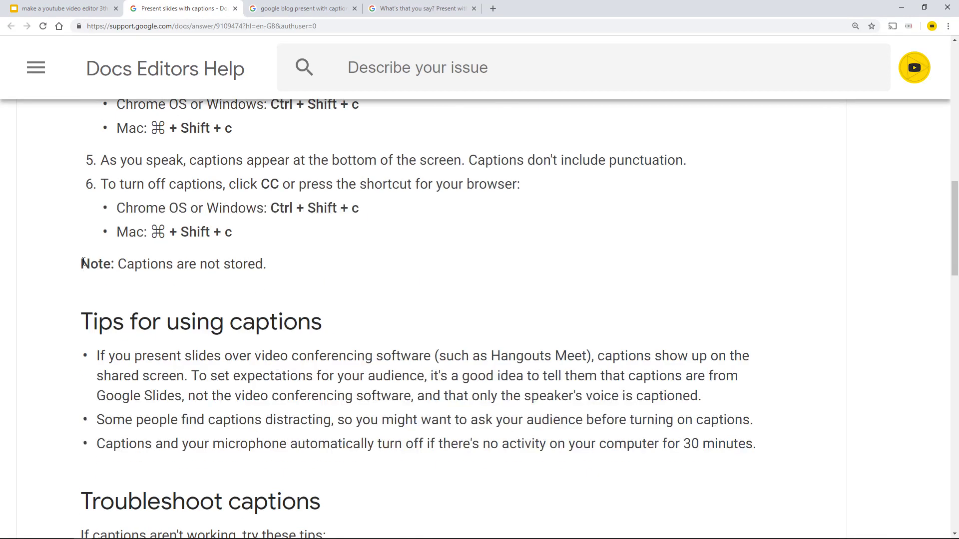
left_click_drag(82, 263, 270, 272)
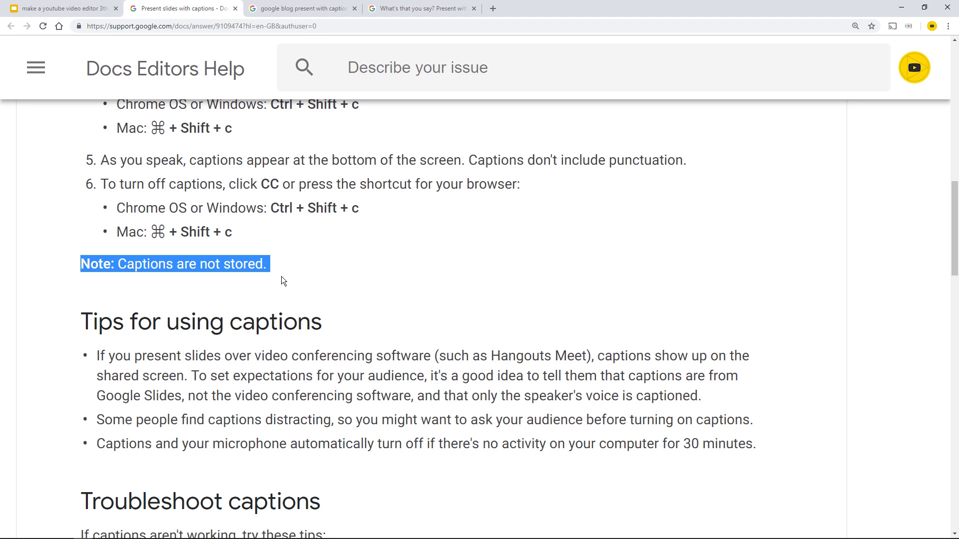
left_click(48, 263)
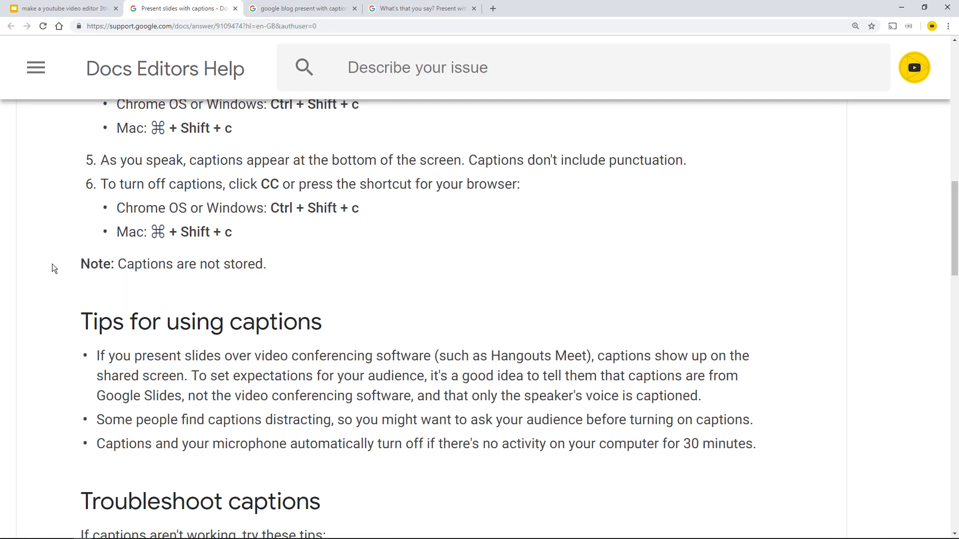
Read the "Tips for using captions" section, highlighting the passages on video conferencing software, audience distraction and automatic turn-off.
scroll(50, 263, "down", 3)
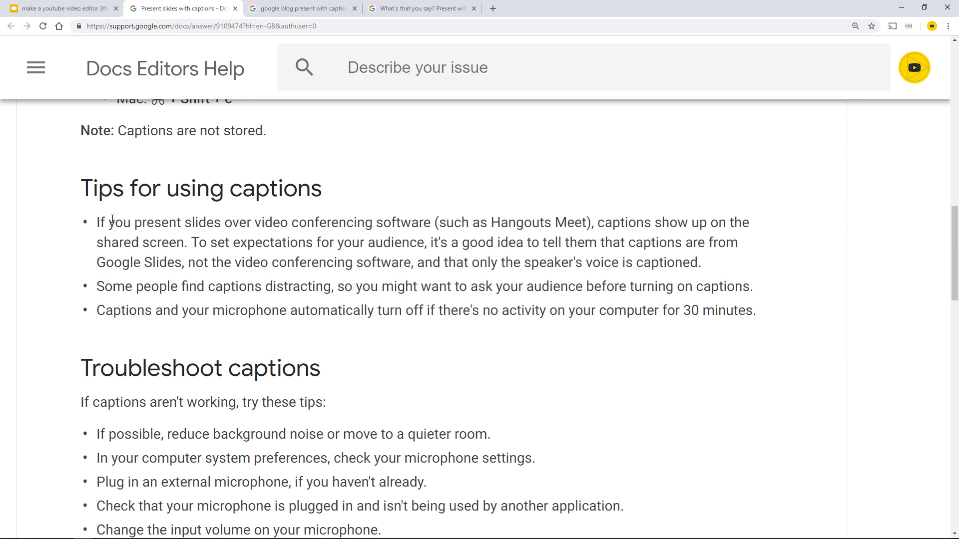
left_click_drag(249, 264, 412, 265)
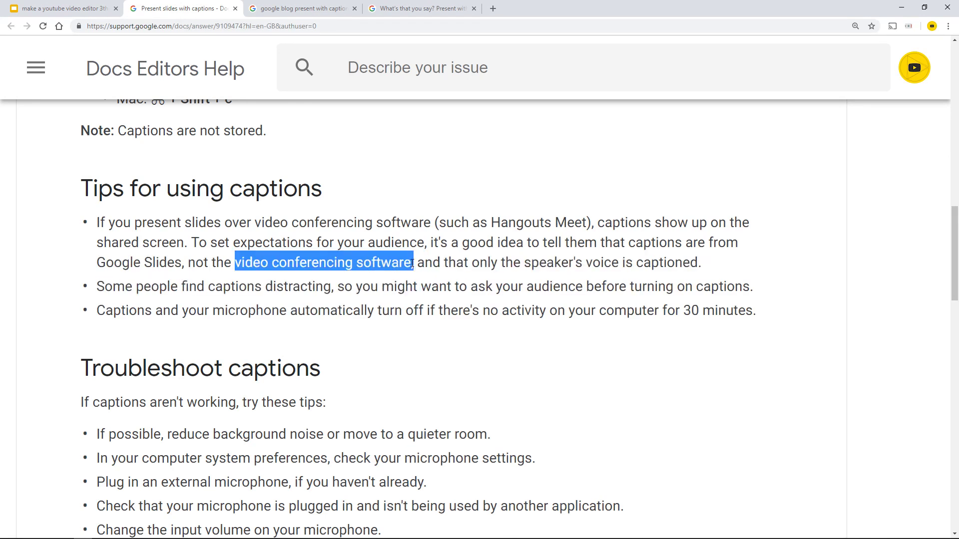
left_click(54, 274)
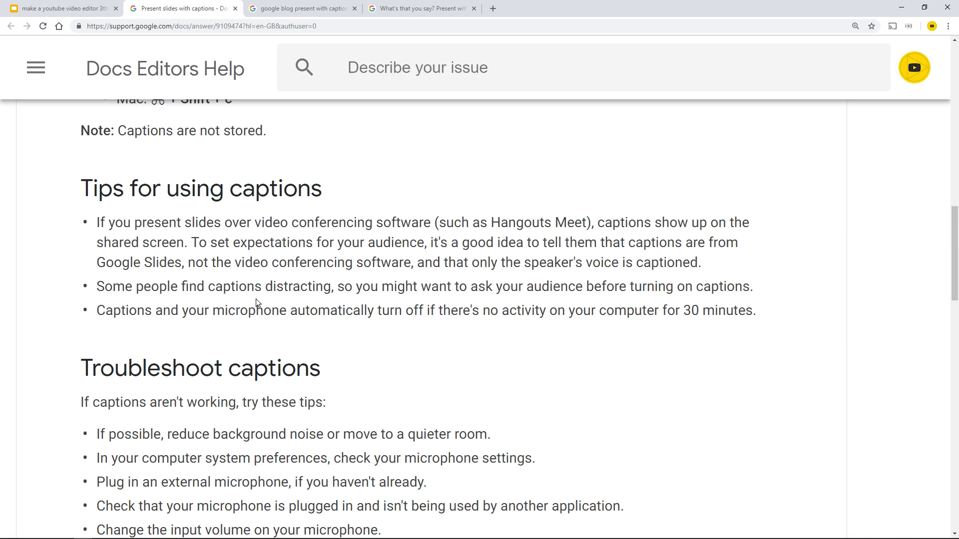
left_click_drag(265, 287, 618, 295)
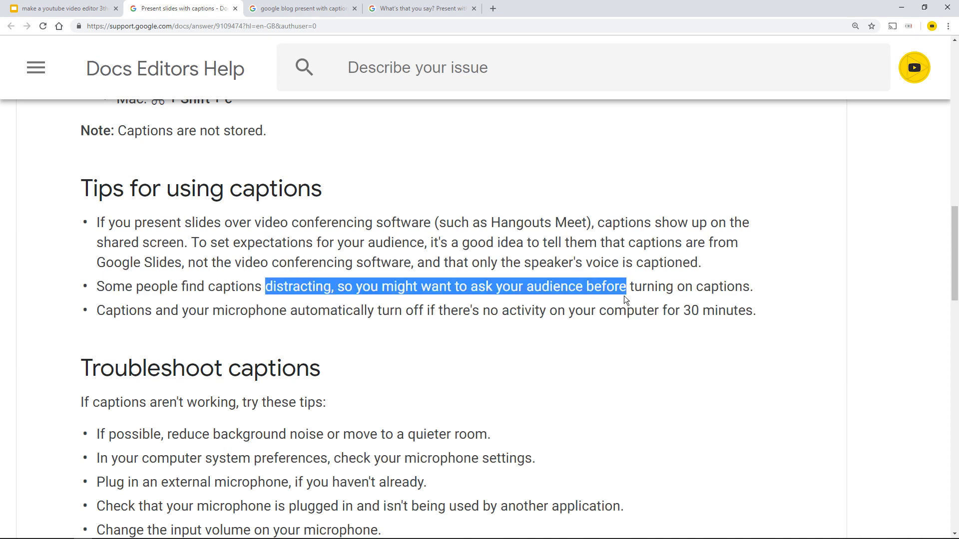
left_click(56, 313)
left_click_drag(99, 310, 753, 310)
left_click(64, 303)
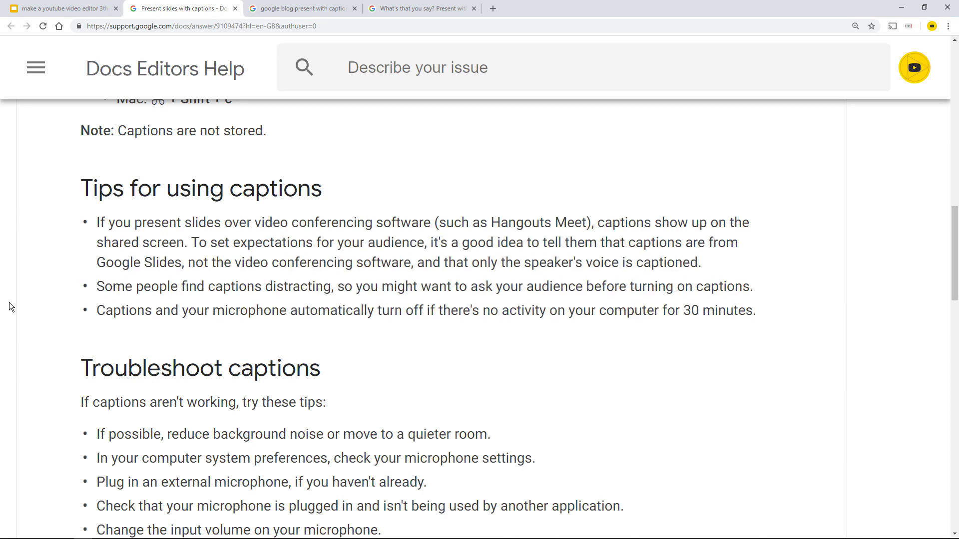
Highlight the tip on captions turning off after 30 minutes without activity, and read the "Troubleshoot captions" section with its closing note.
scroll(21, 299, "down", 1)
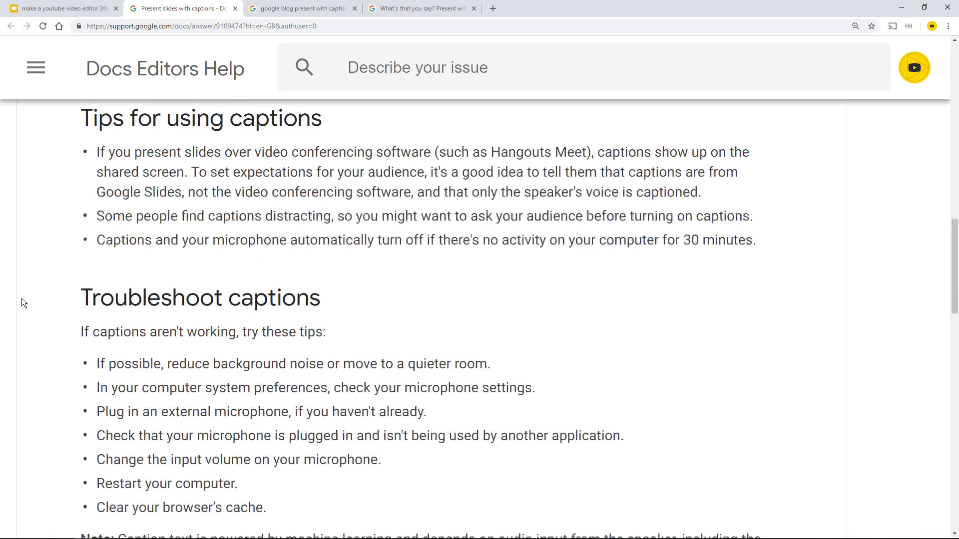
scroll(21, 302, "down", 1)
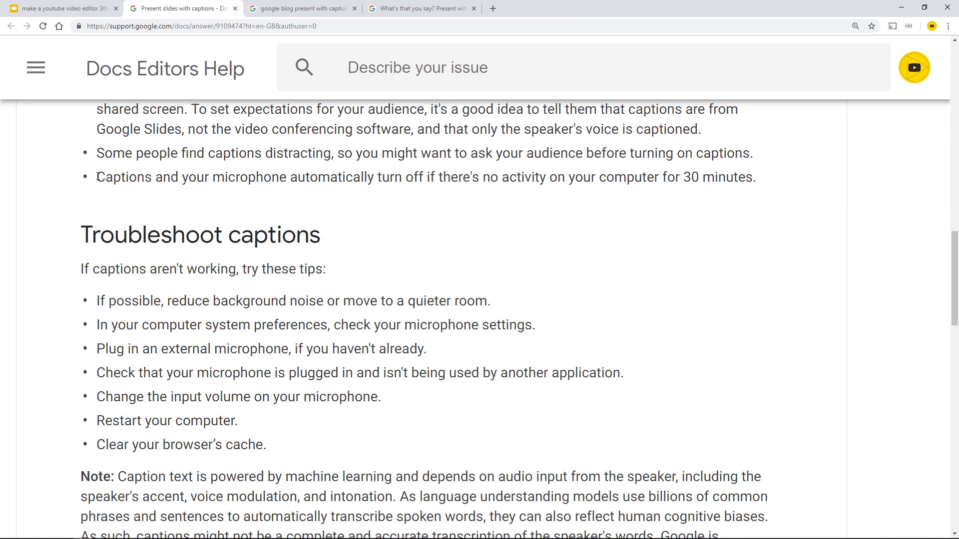
left_click_drag(98, 177, 754, 181)
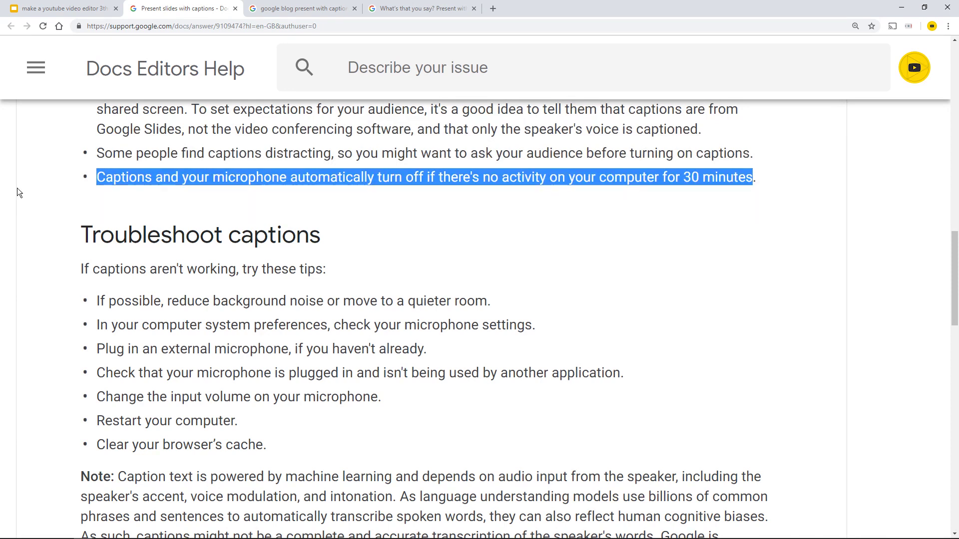
left_click(49, 177)
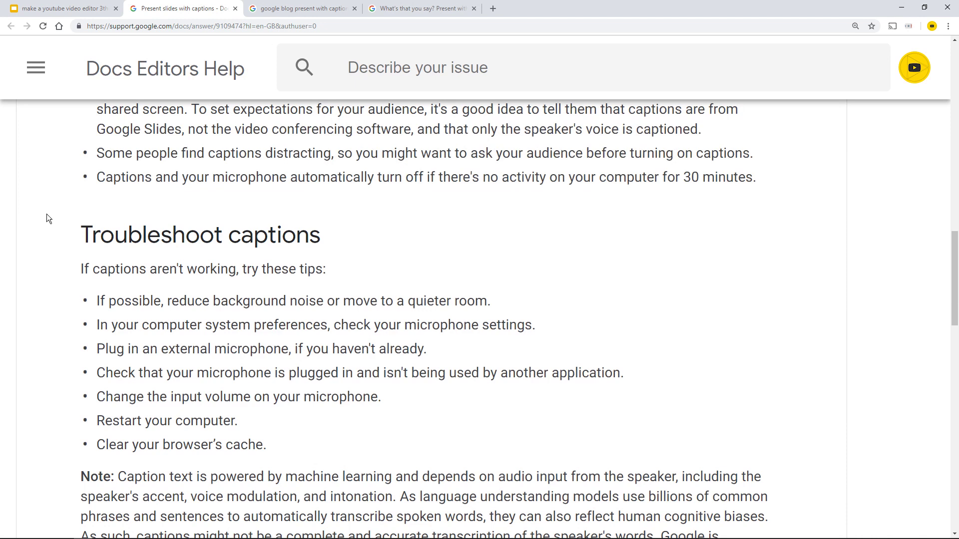
scroll(47, 220, "down", 1)
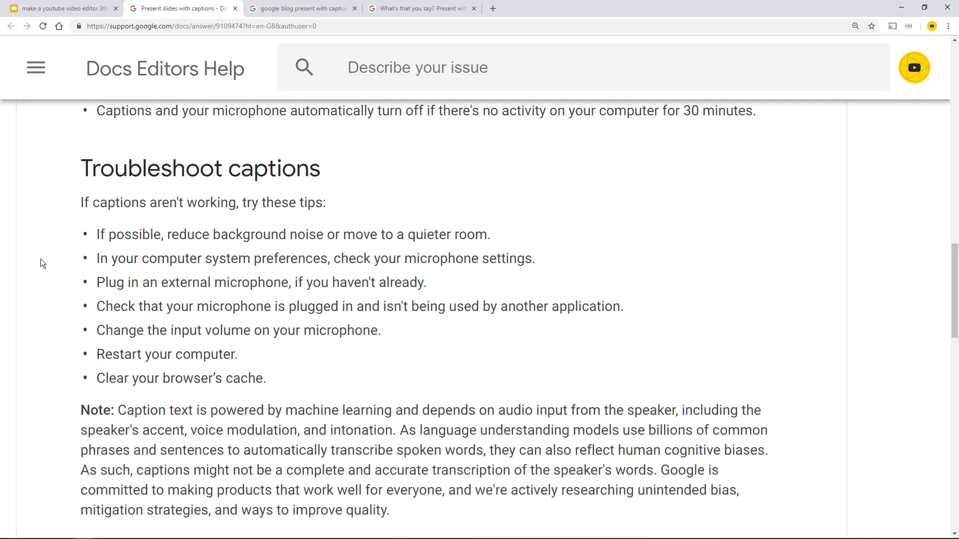
scroll(40, 282, "down", 5)
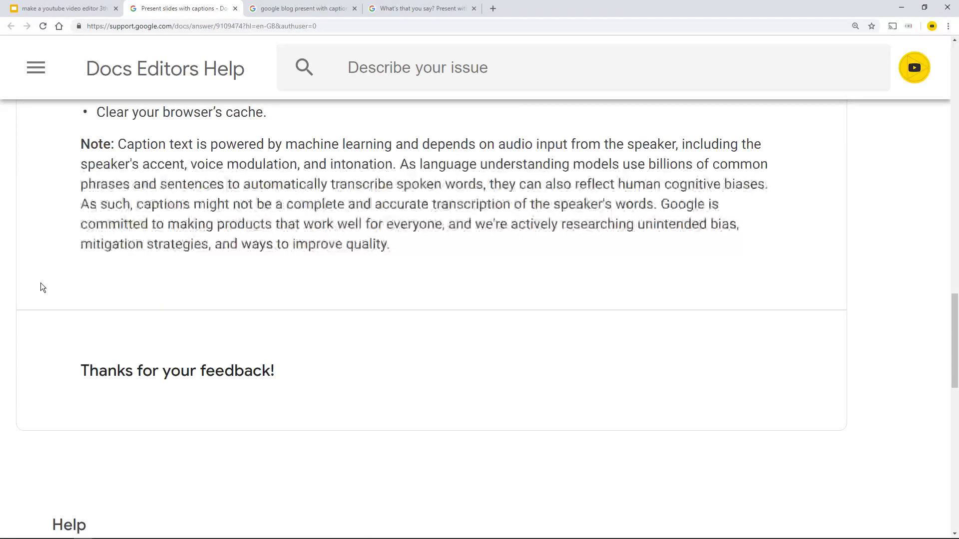
scroll(55, 269, "up", 10)
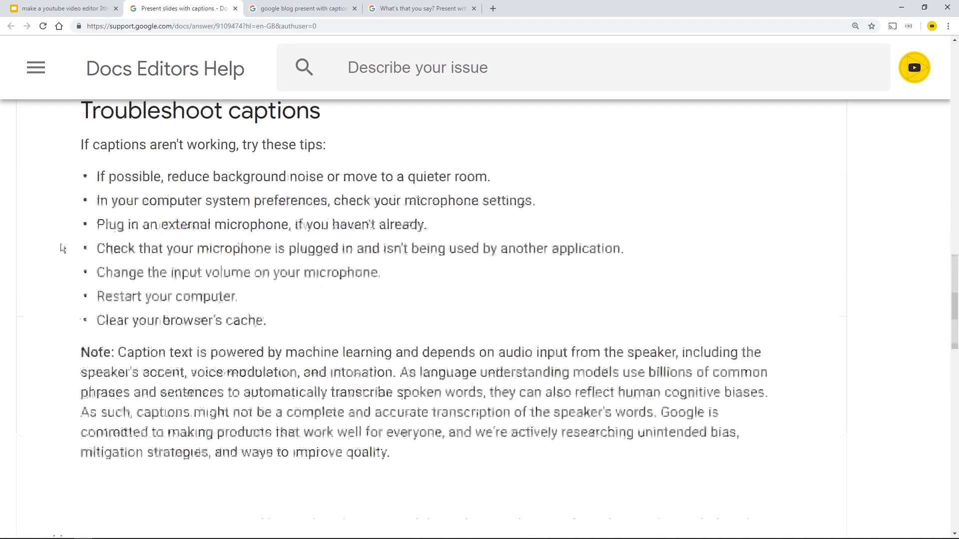
Switch back to the Google Slides presentation, deselect the text box on the first slide, and bring up the view options.
left_click(63, 9)
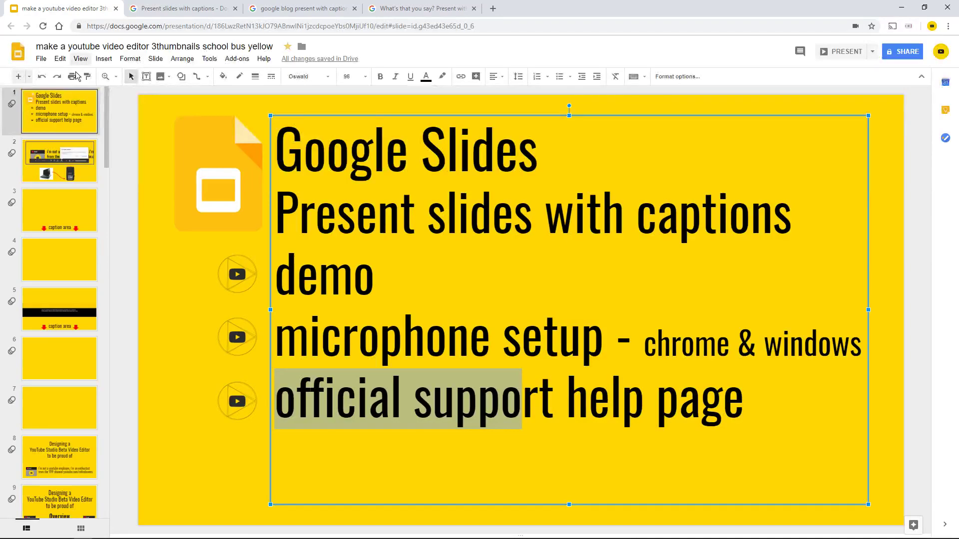
left_click(121, 156)
left_click(80, 59)
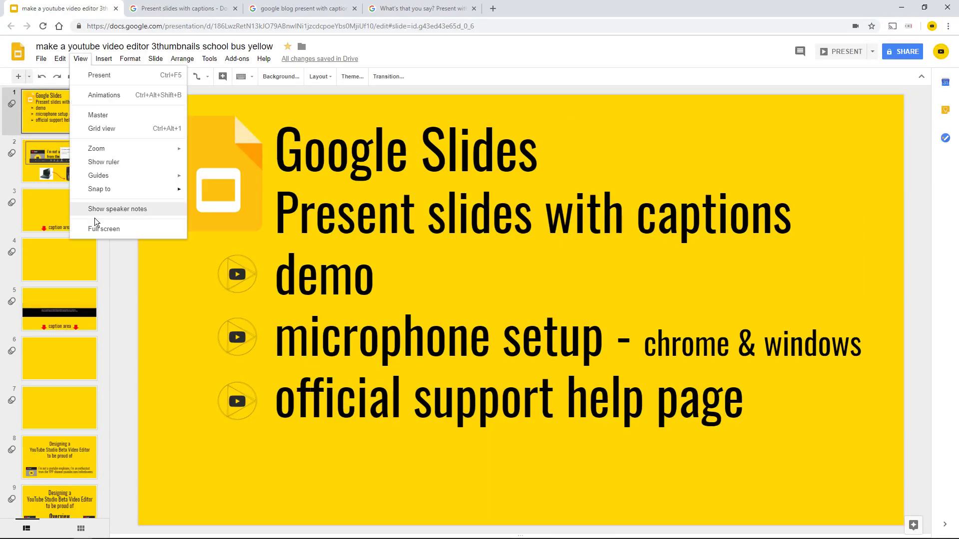